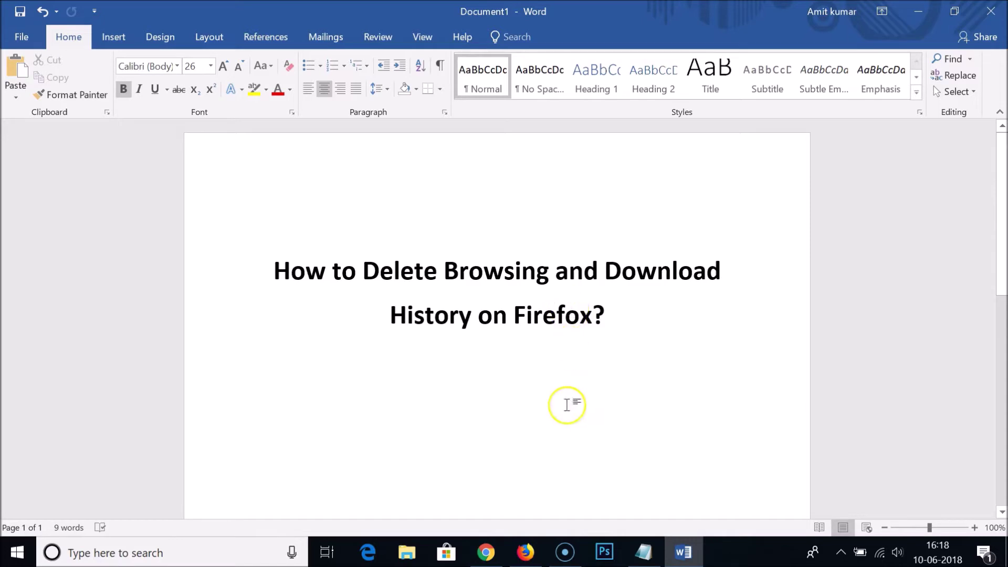
click(525, 549)
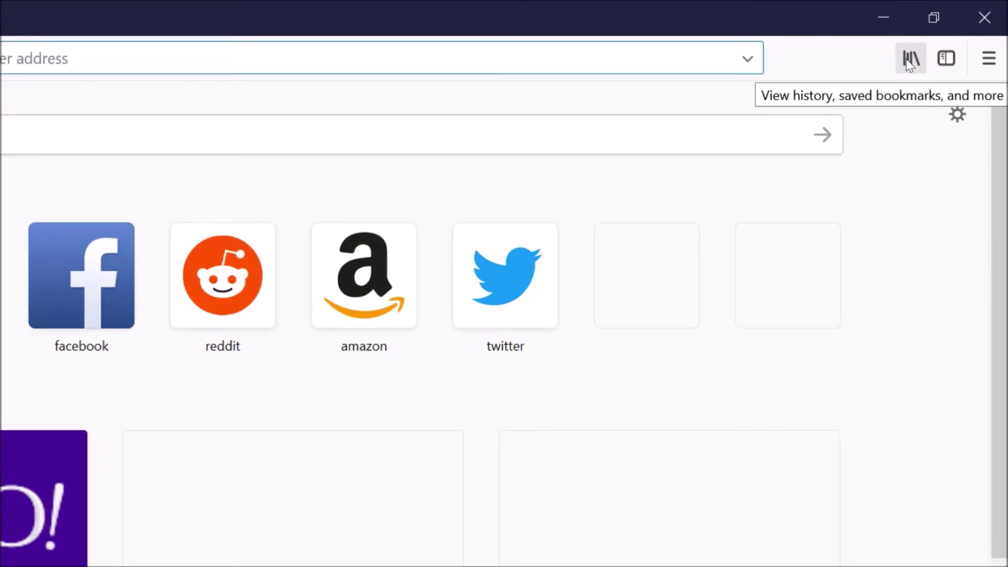
click(907, 60)
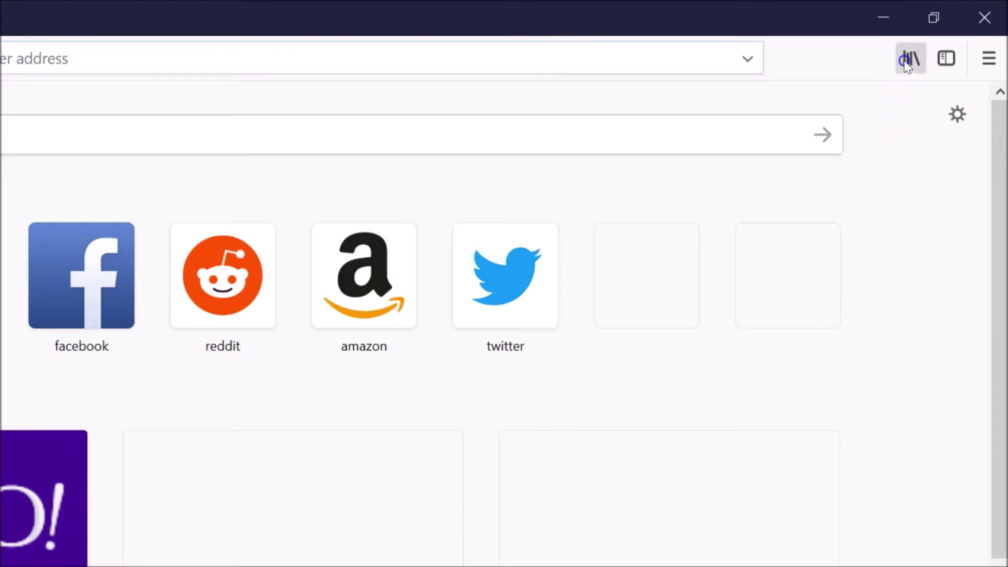
click(630, 158)
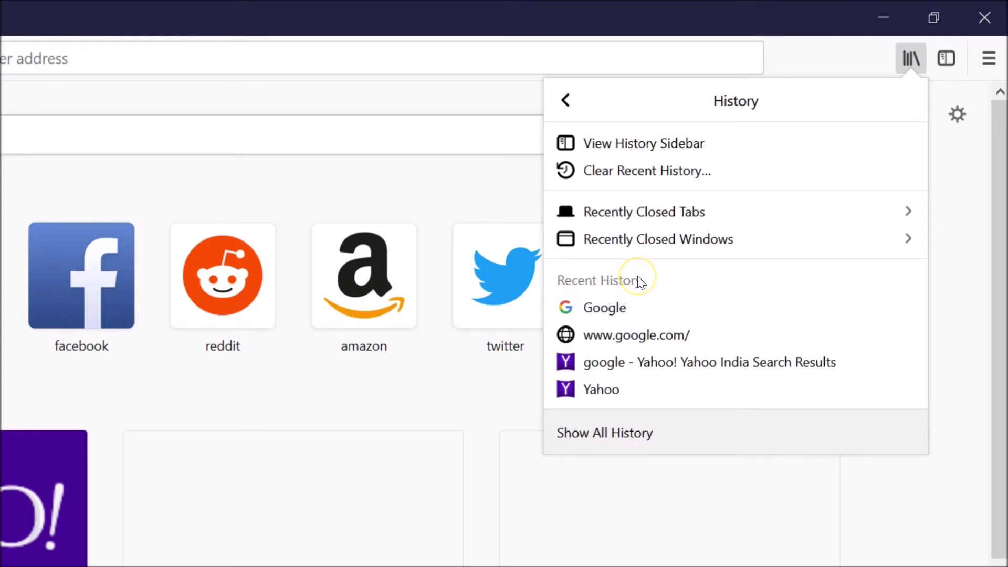
click(628, 317)
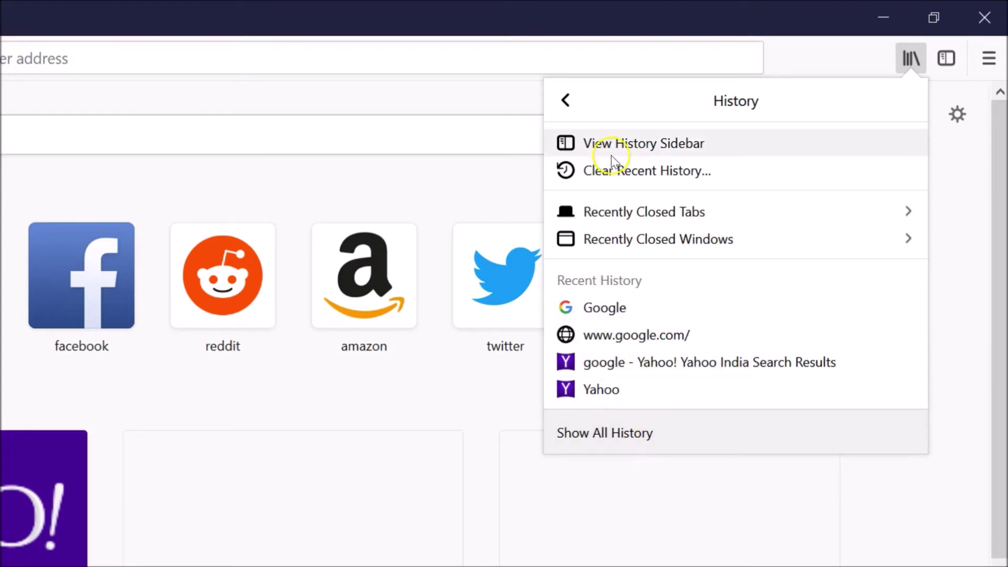
- In the full history window, delete the Google page, check Downloads is empty, then close it
click(609, 435)
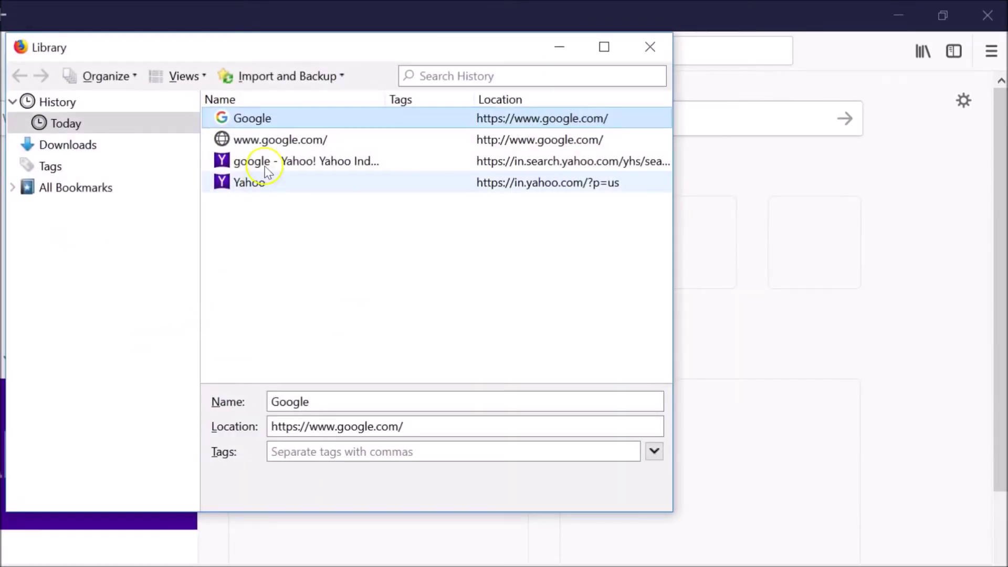
right_click(279, 118)
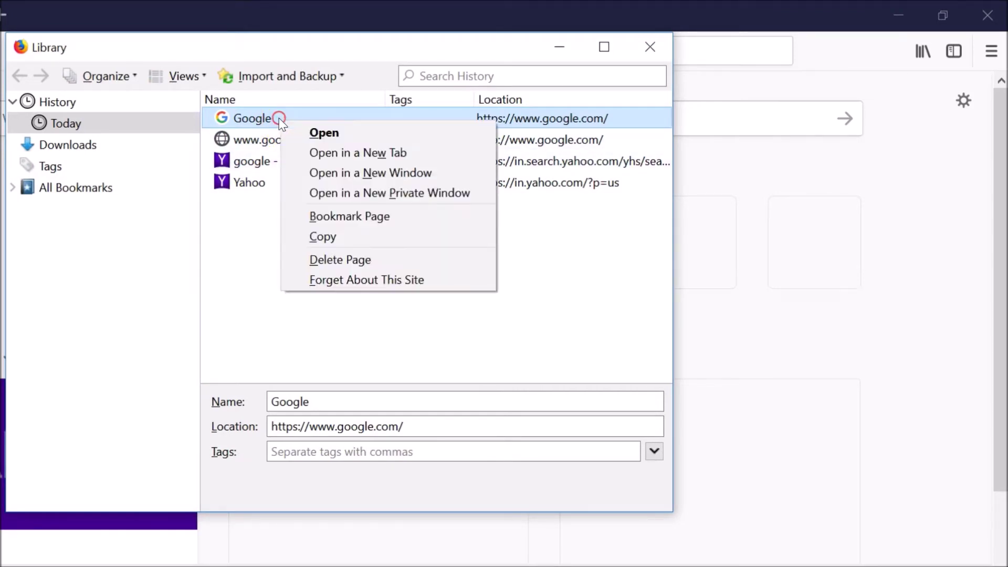
click(348, 260)
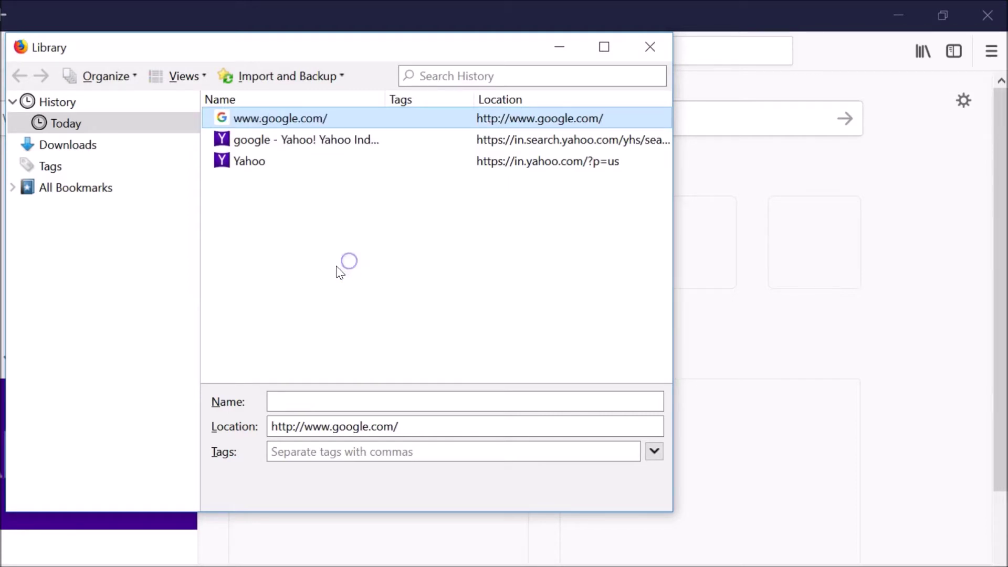
click(87, 149)
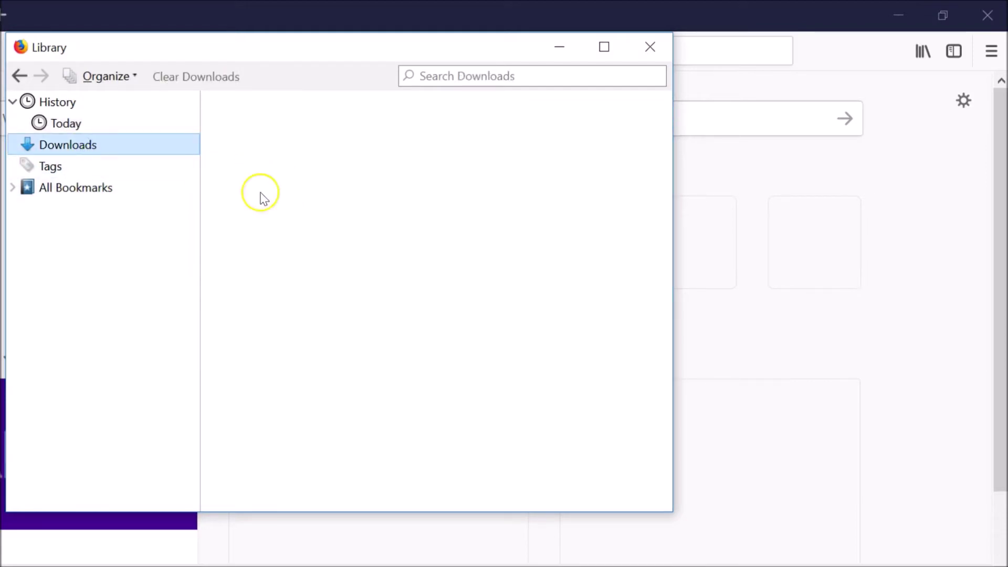
click(650, 55)
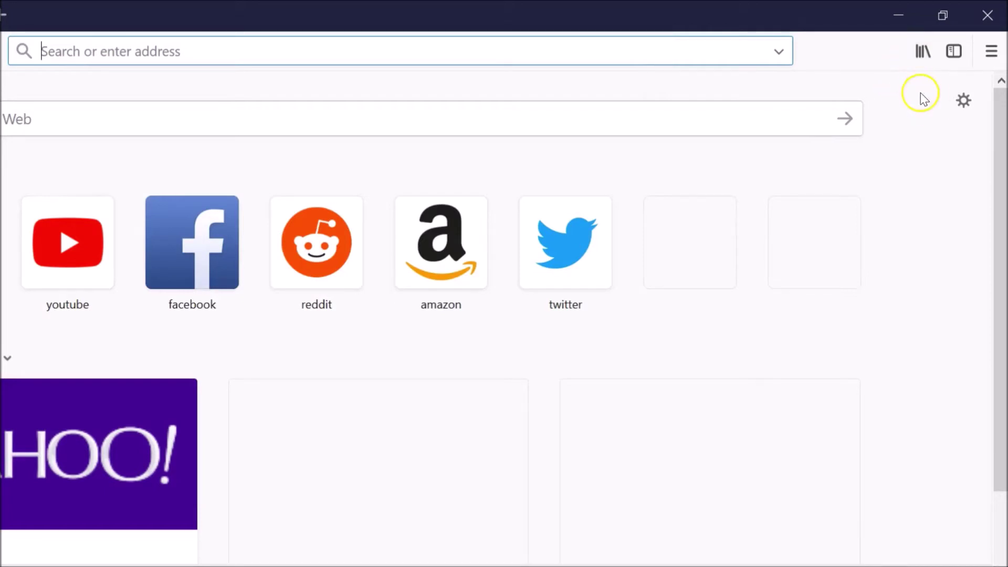
- Open Clear Recent History from the Library and set the time range to Everything
click(921, 59)
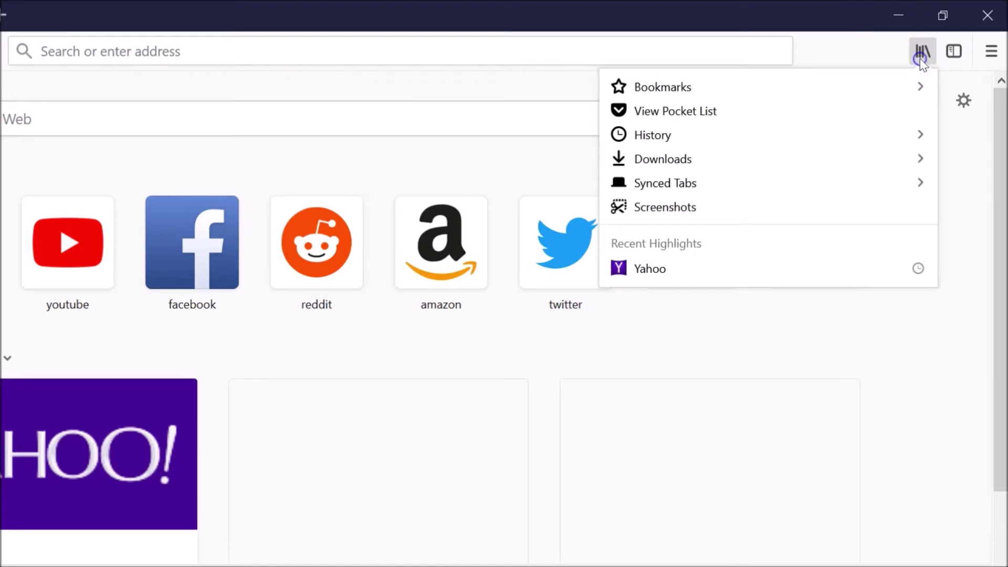
click(676, 141)
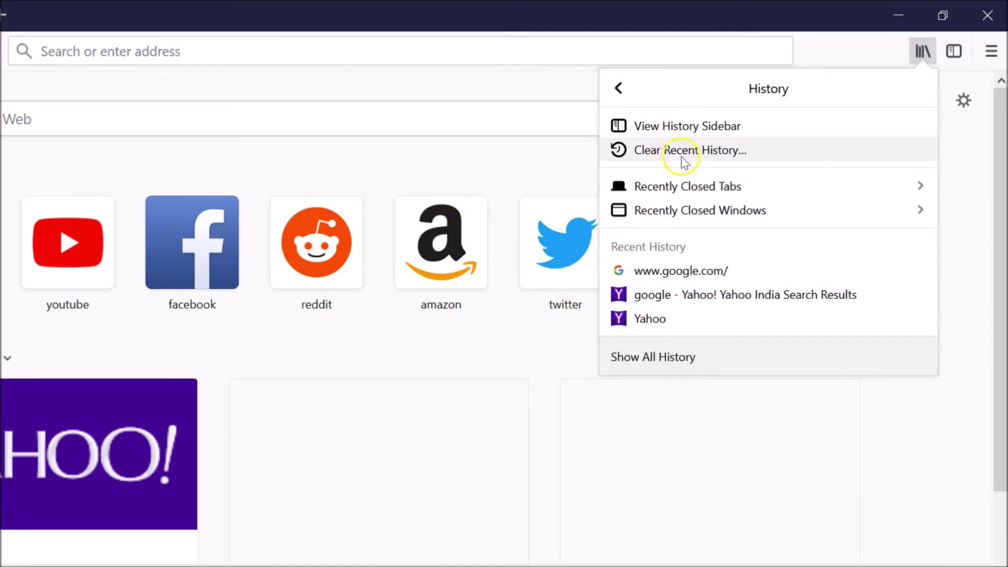
click(681, 151)
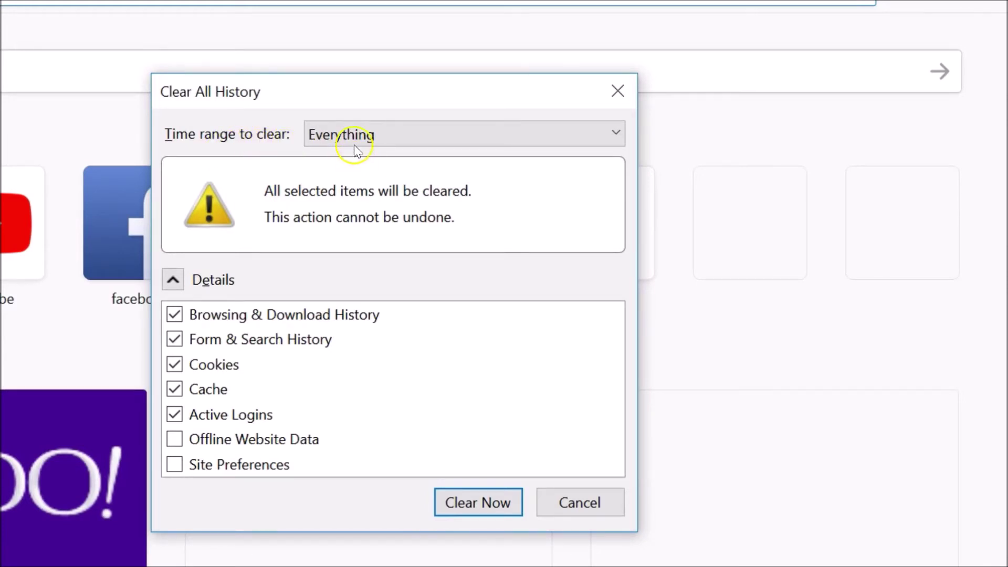
click(366, 134)
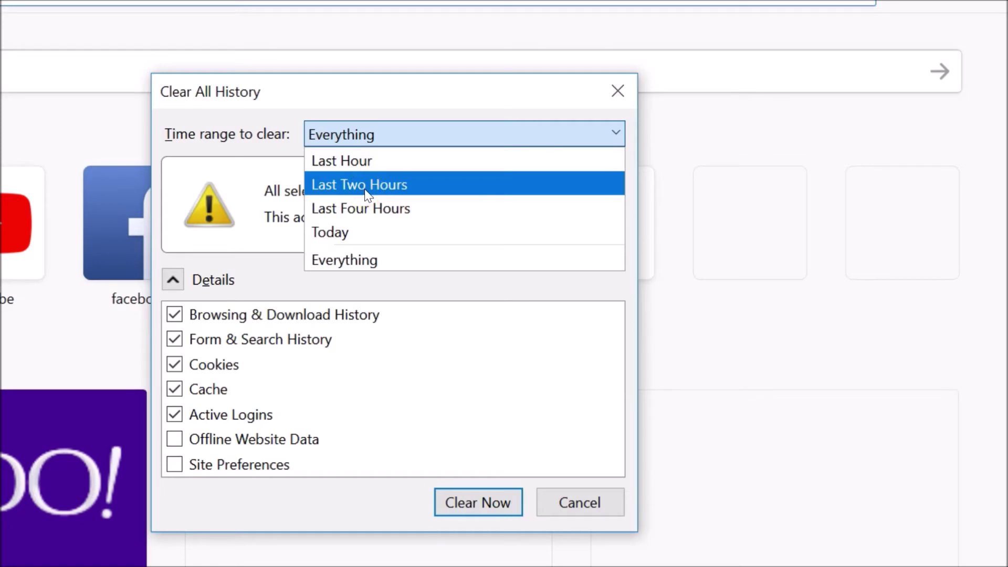
click(387, 263)
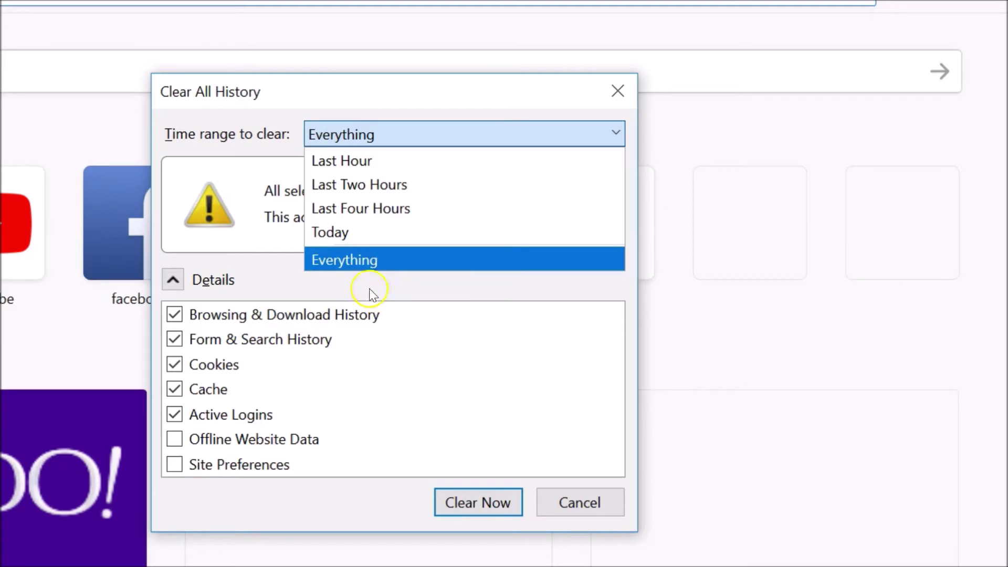
click(345, 262)
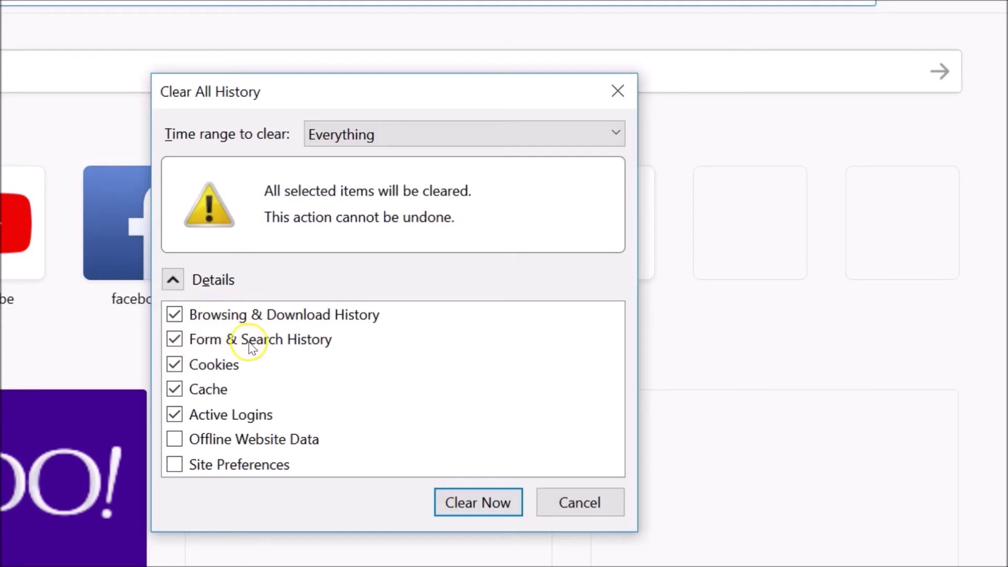
- Also tick Offline Website Data and Site Preferences, then clear all history
click(178, 442)
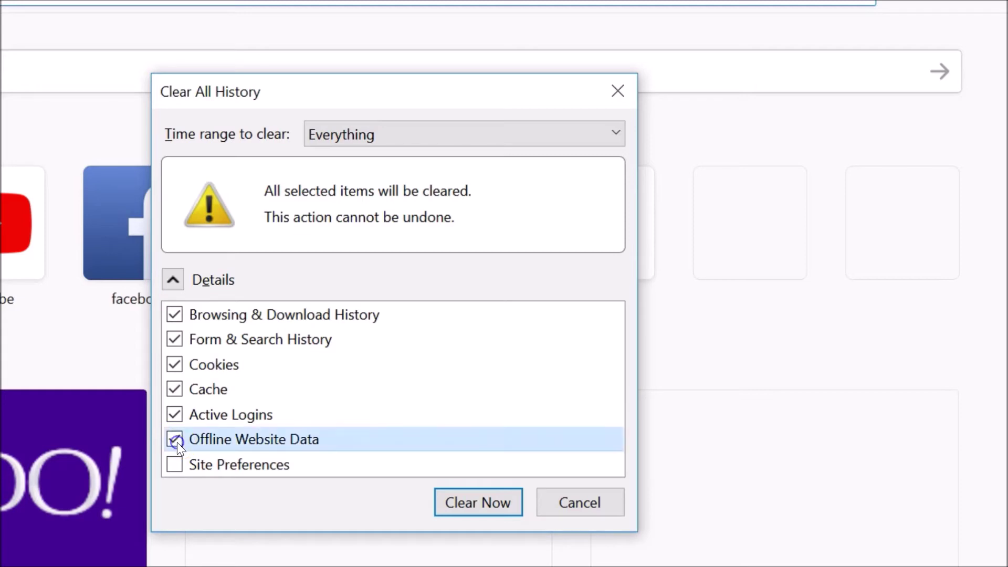
click(179, 466)
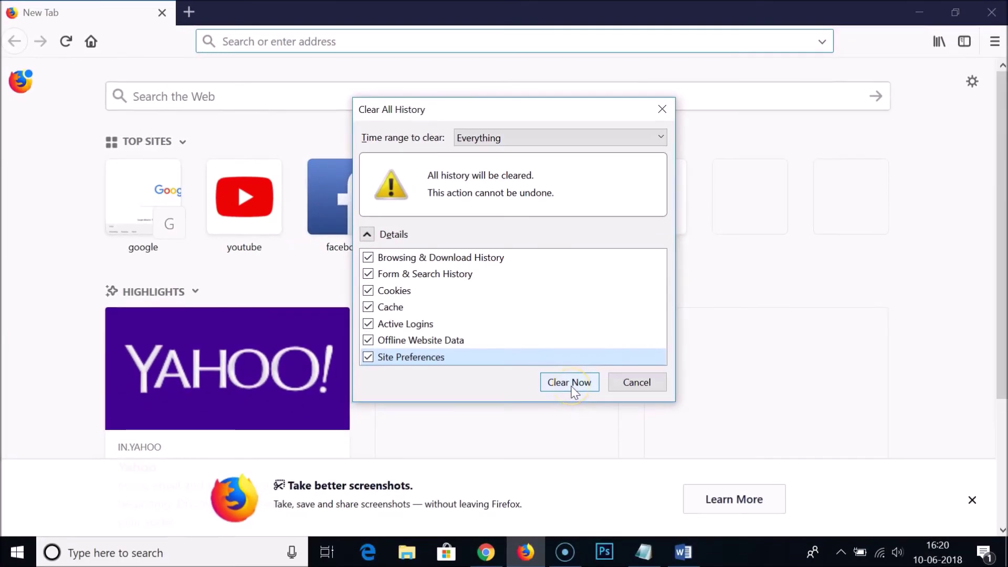
click(572, 387)
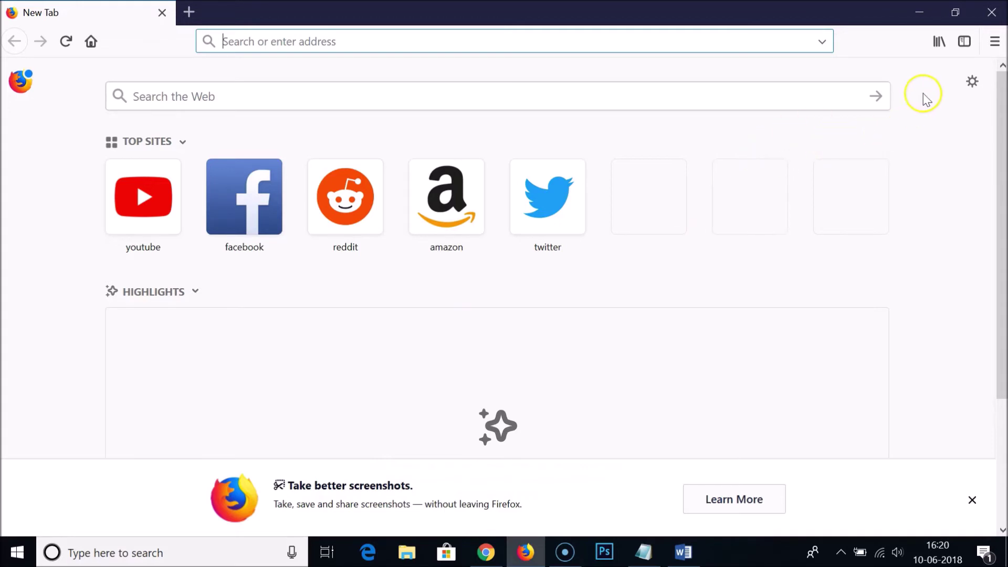
- Verify recent history, Downloads and History lists are empty, close the Library, and return to Word
click(932, 47)
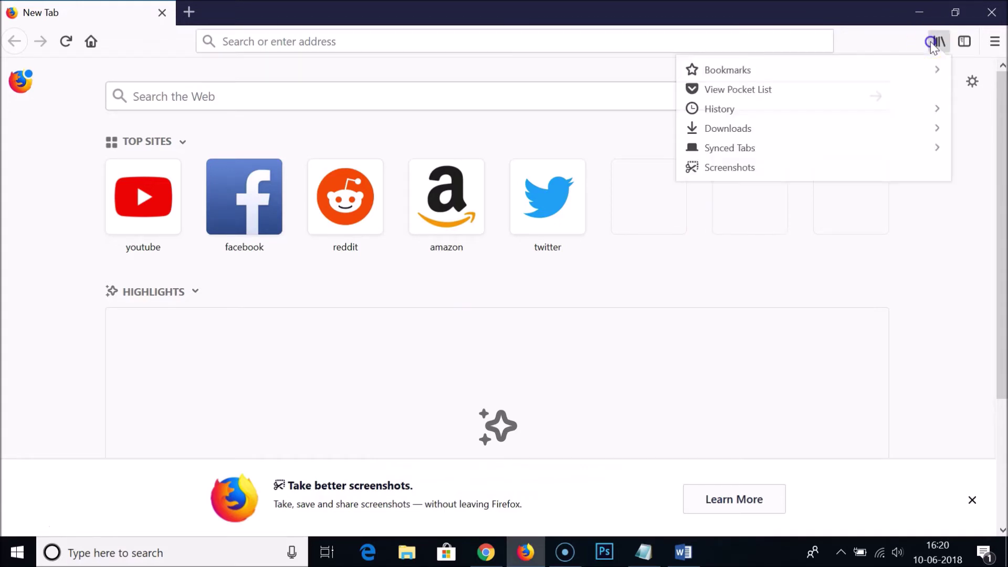
click(755, 108)
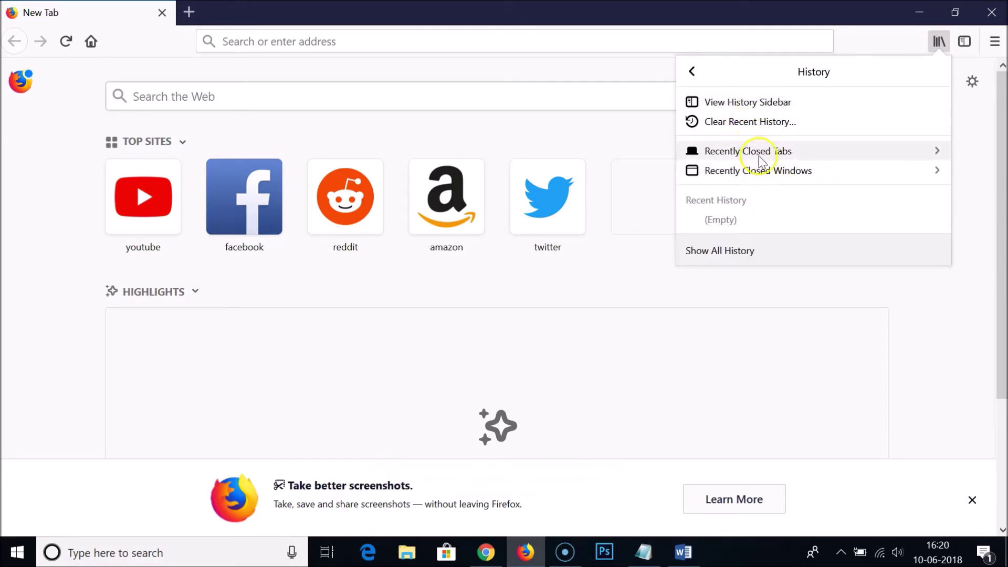
click(719, 254)
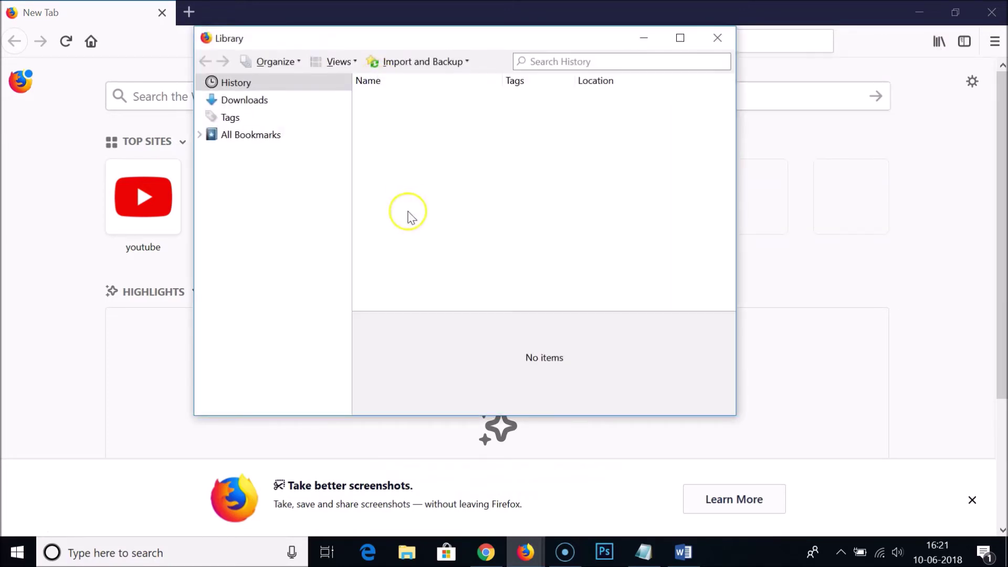
click(276, 100)
click(268, 85)
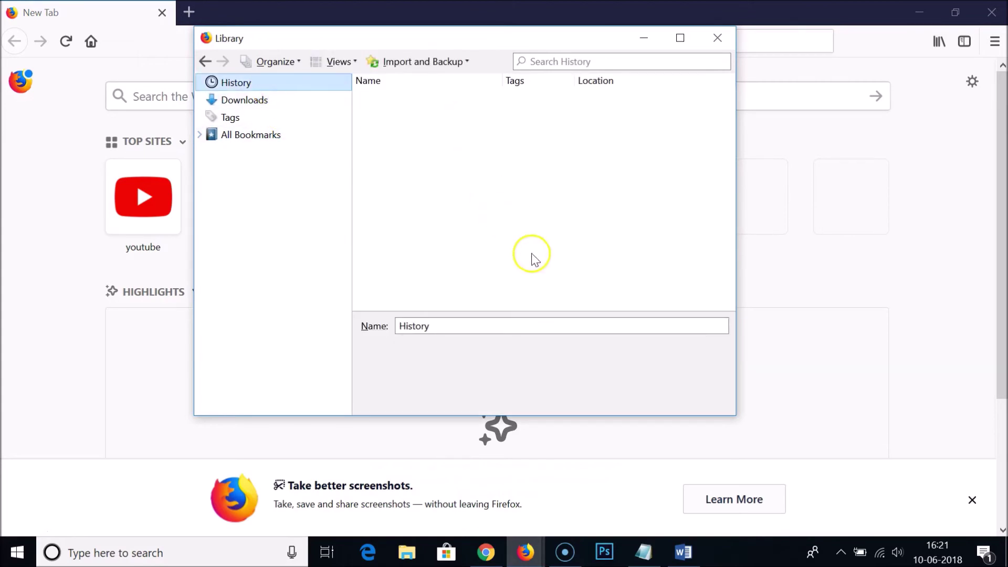
click(717, 41)
click(683, 556)
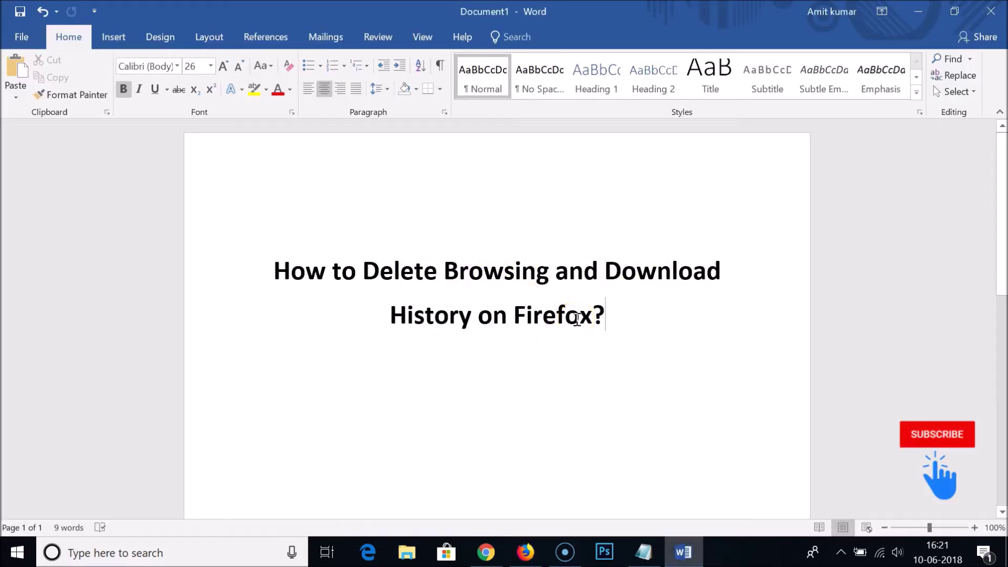
- Switch back to Firefox's New Tab page with youtube, facebook, reddit, amazon and twitter top sites
click(525, 553)
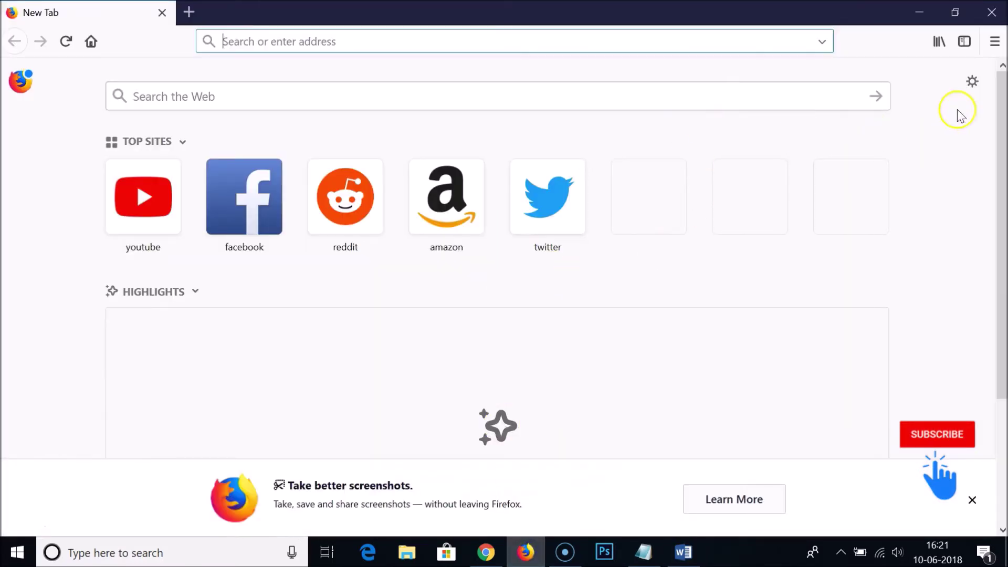
- Open Options at Privacy & Security and review the History choices, leaving Remember history
click(994, 50)
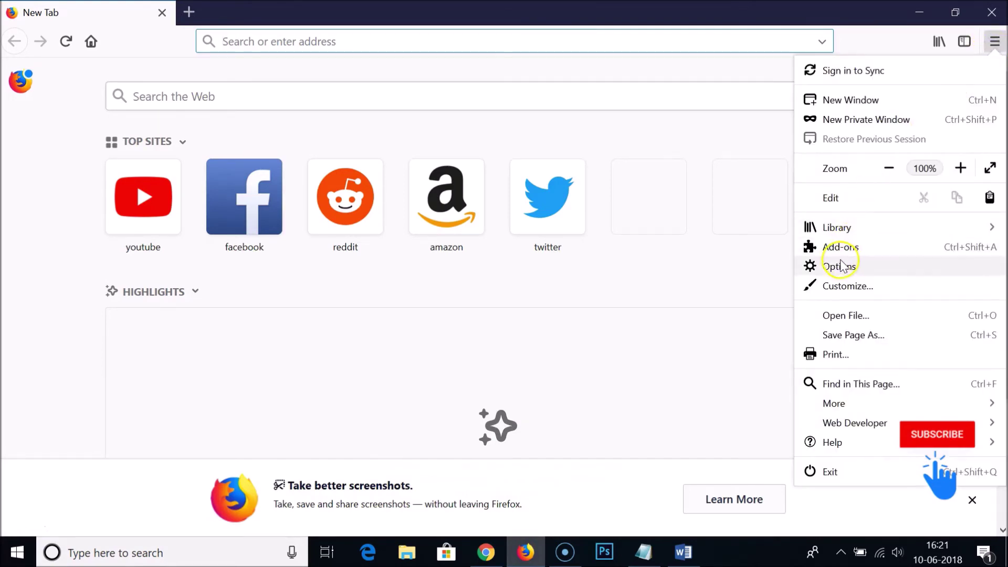
click(841, 263)
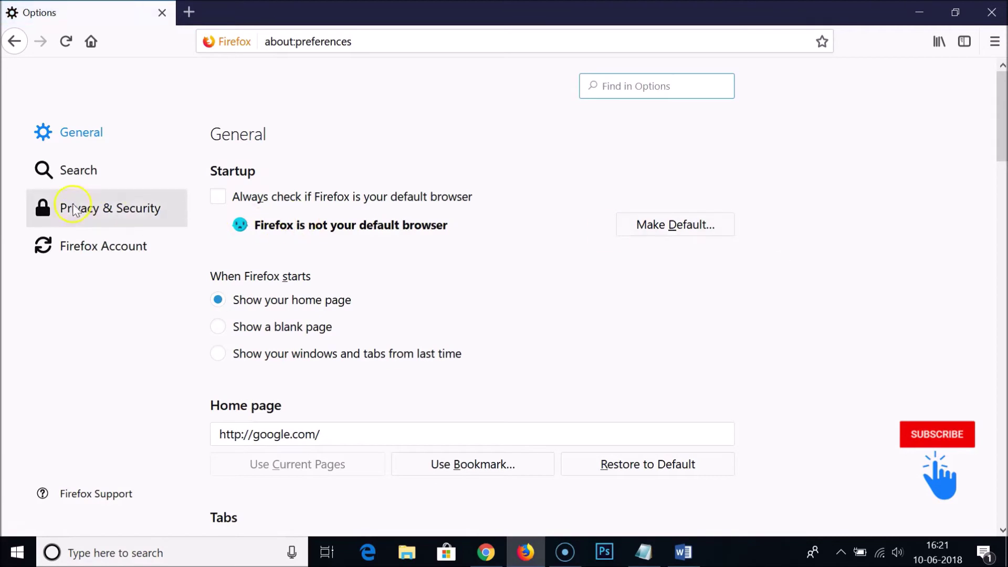
click(111, 212)
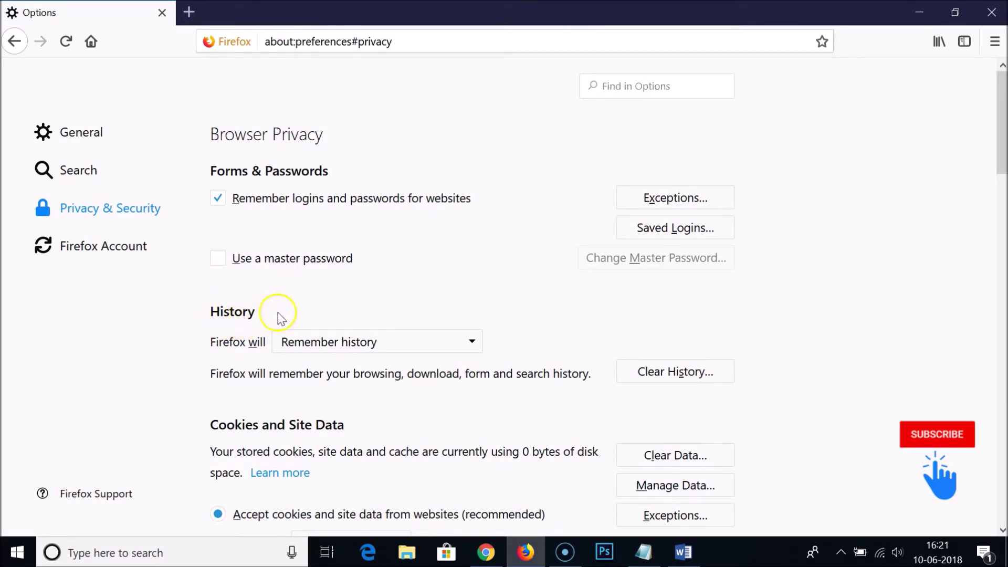
scroll(307, 312, down, 3)
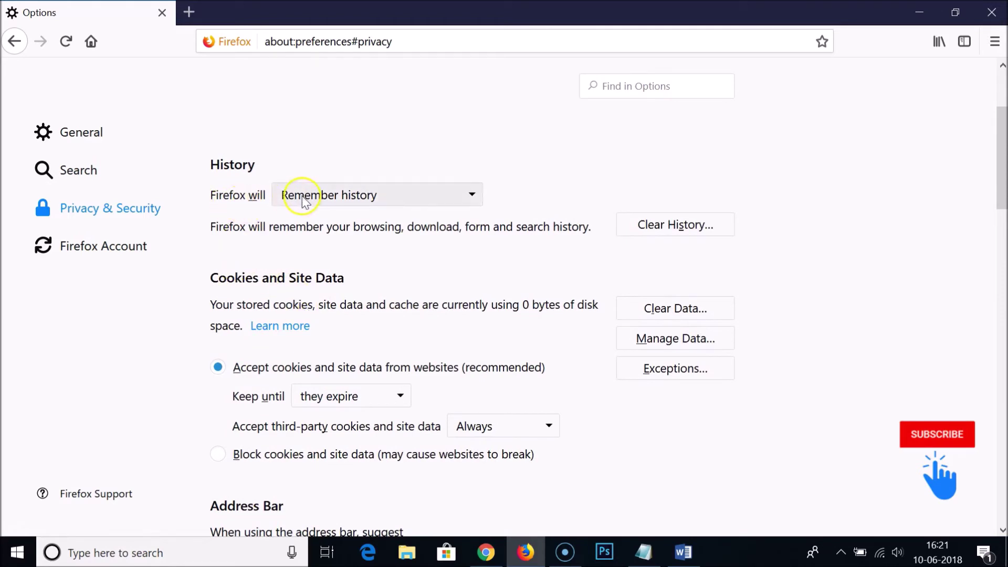
click(320, 196)
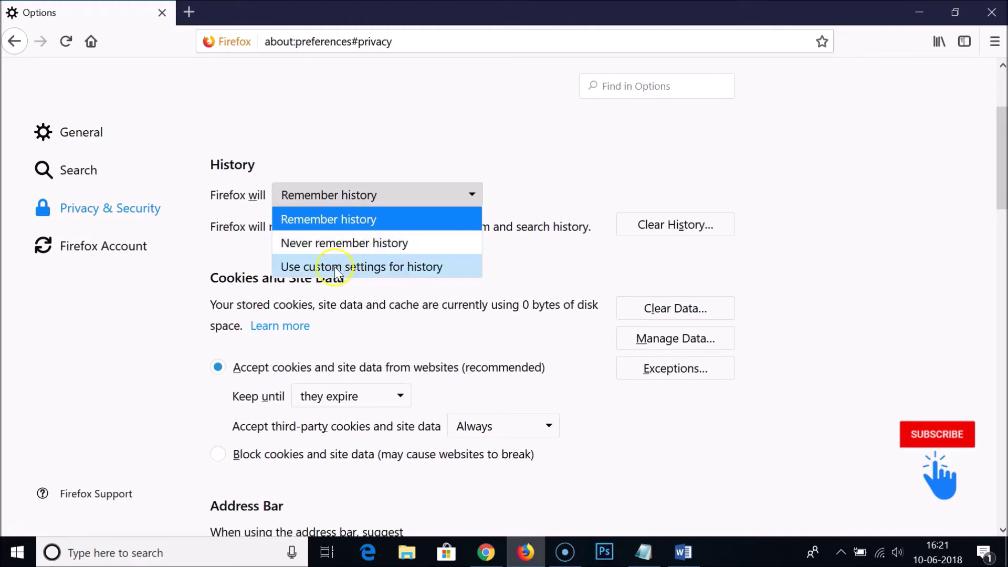
click(553, 192)
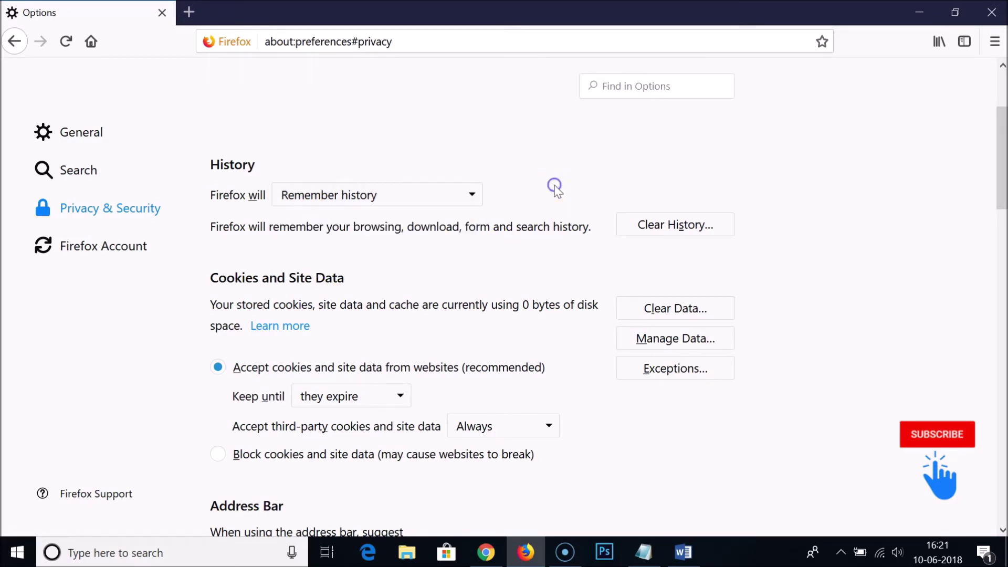
- Clear all history for the Everything time range with every category checked
click(664, 227)
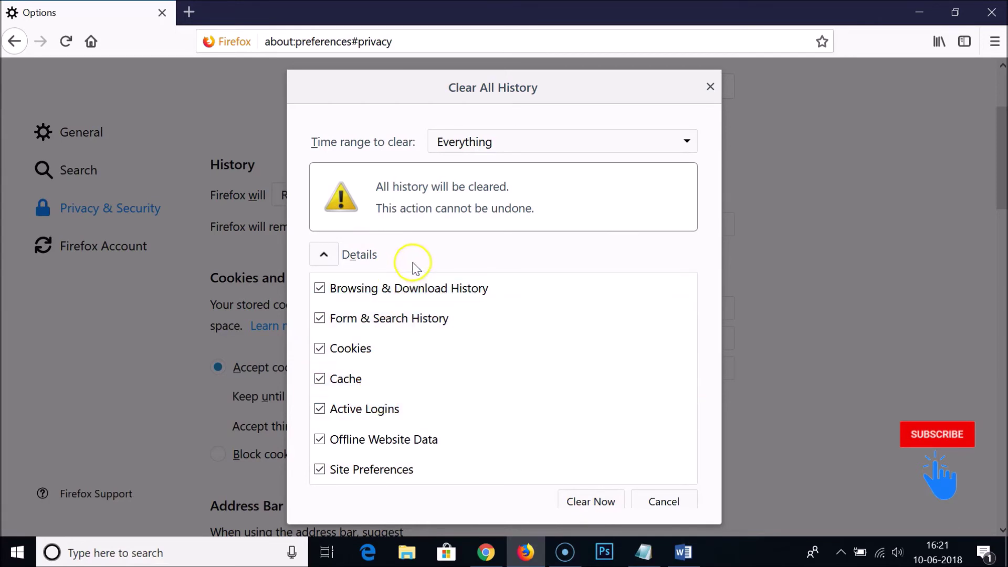
click(468, 141)
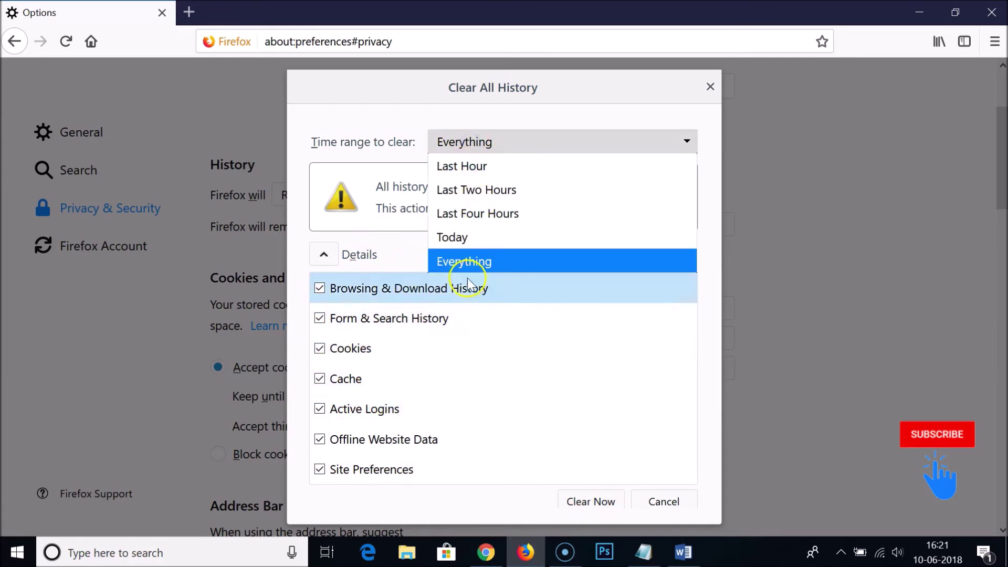
click(464, 261)
click(591, 501)
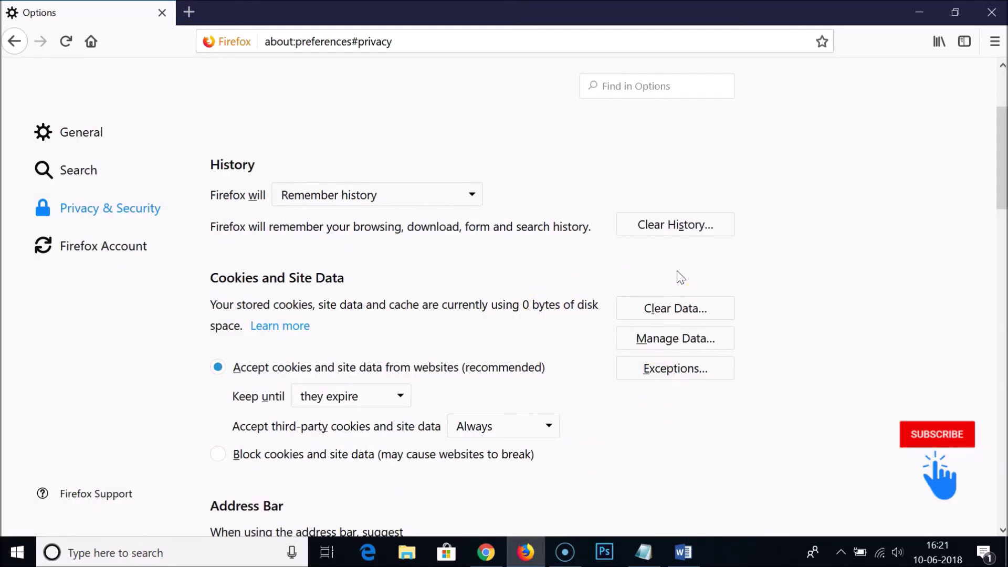
click(310, 195)
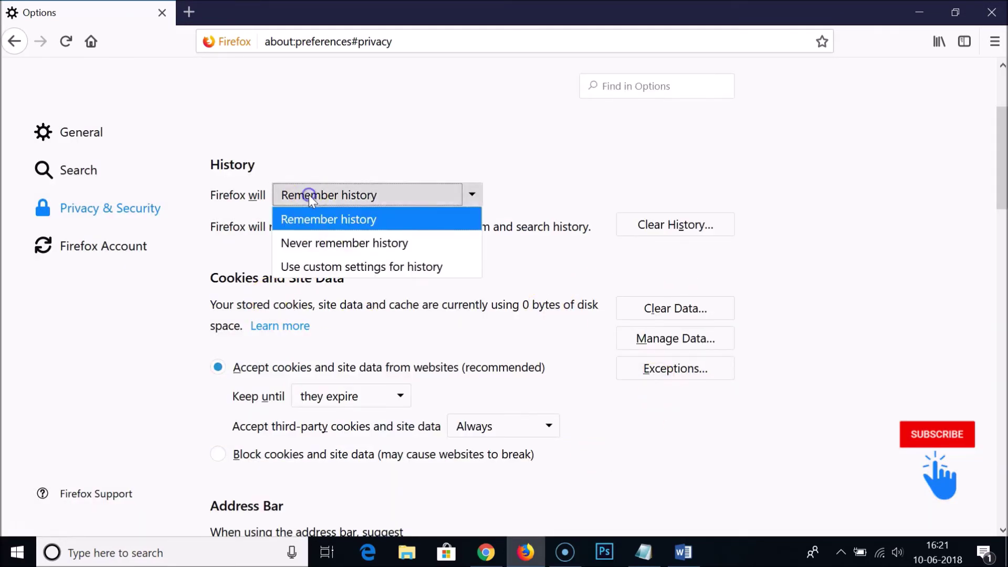
click(326, 244)
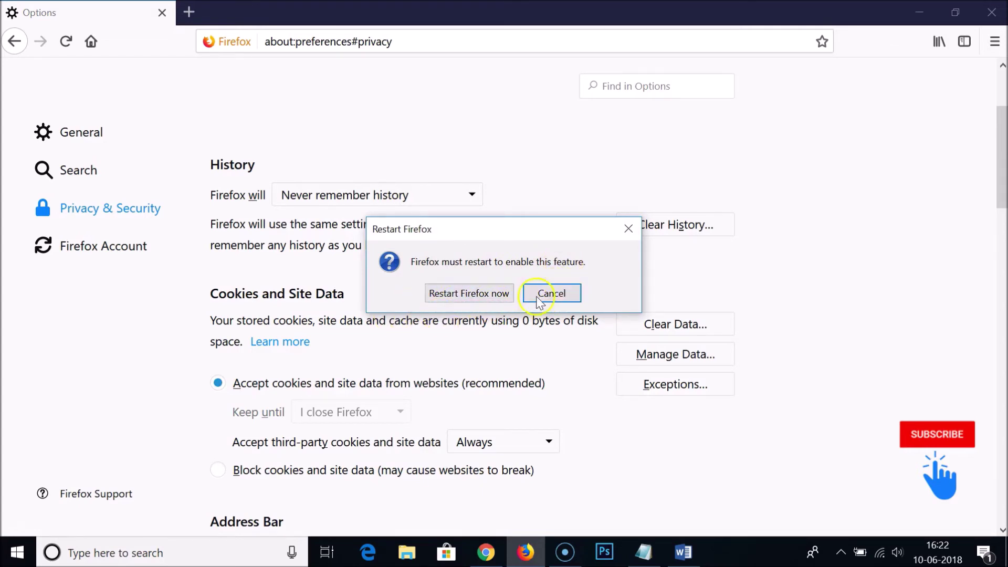
click(557, 297)
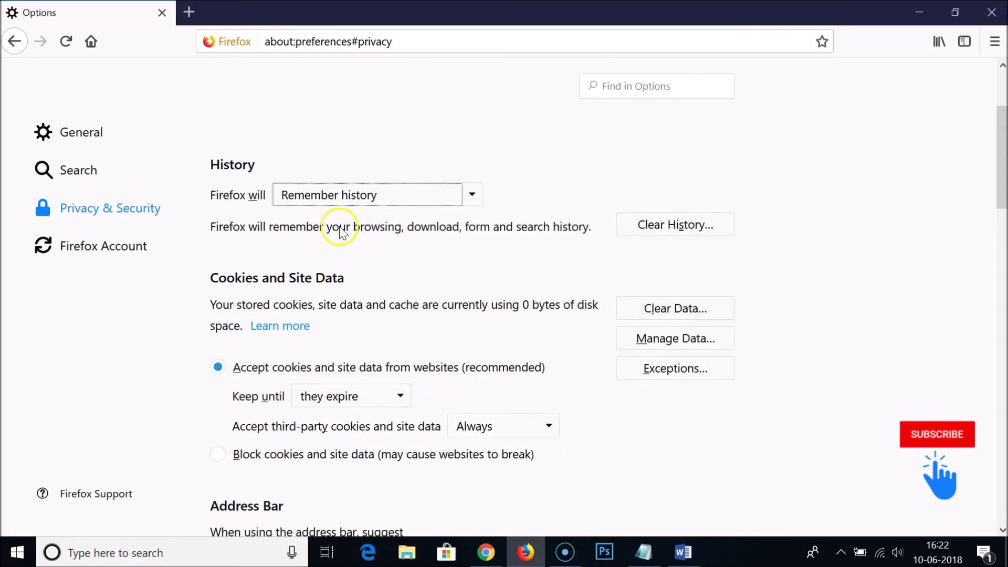
click(347, 194)
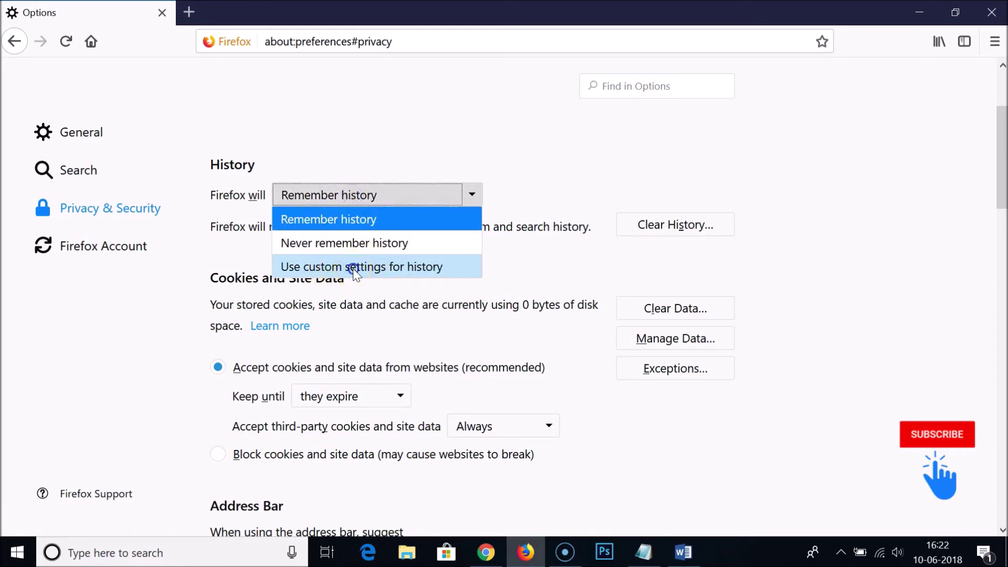
- Switch history to custom settings, keep both Remember boxes ticked, and enable clearing history on close
click(352, 268)
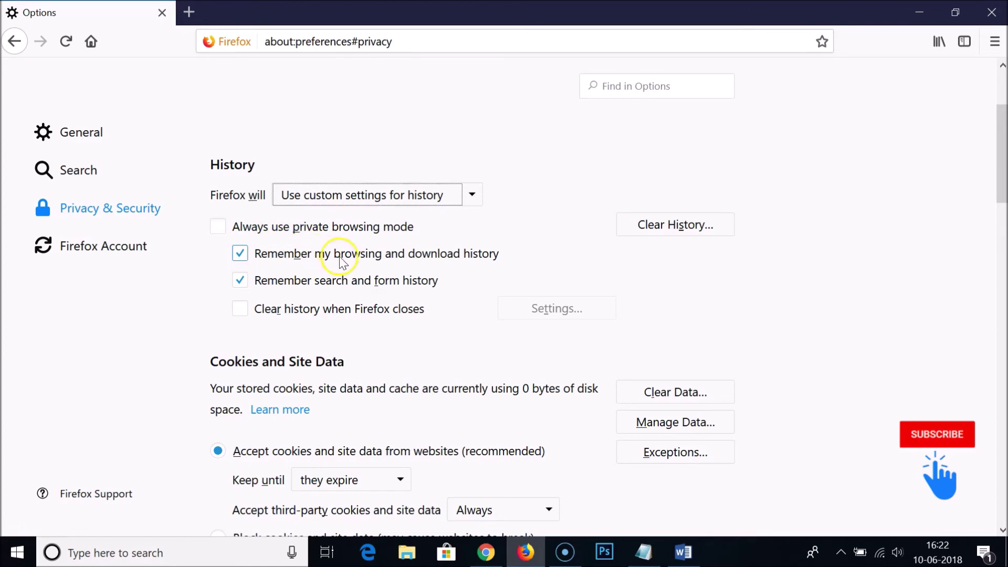
click(253, 258)
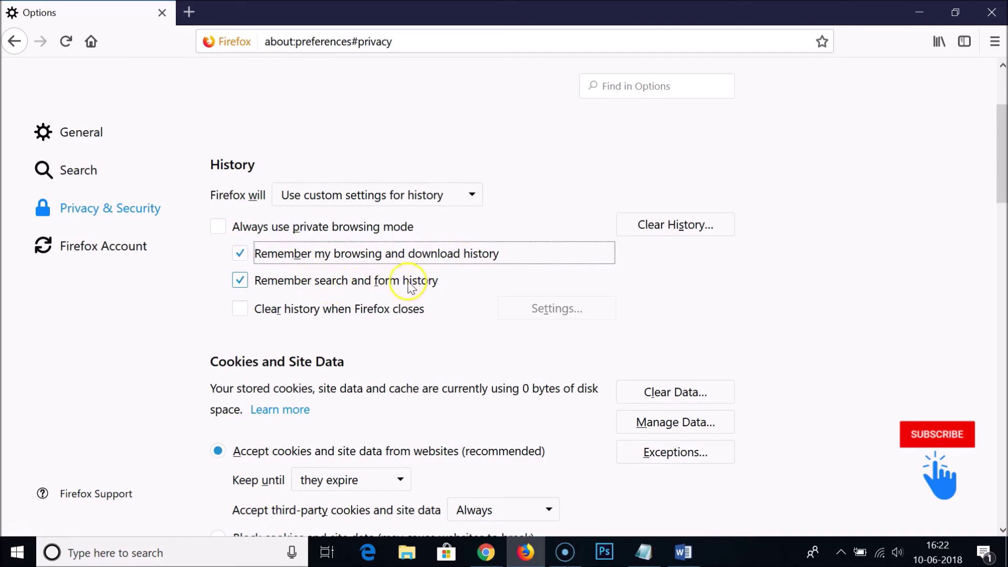
click(240, 282)
click(241, 282)
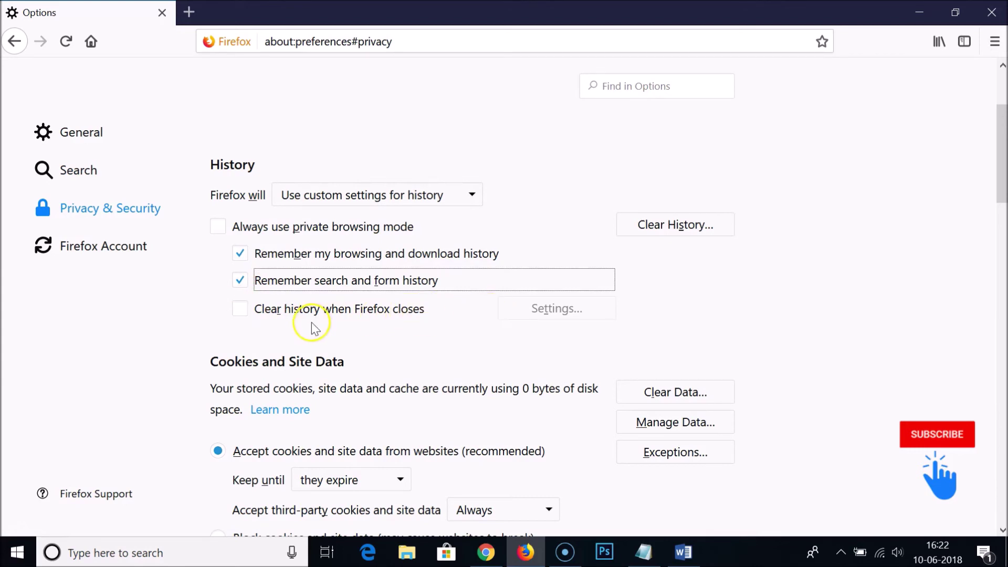
click(241, 309)
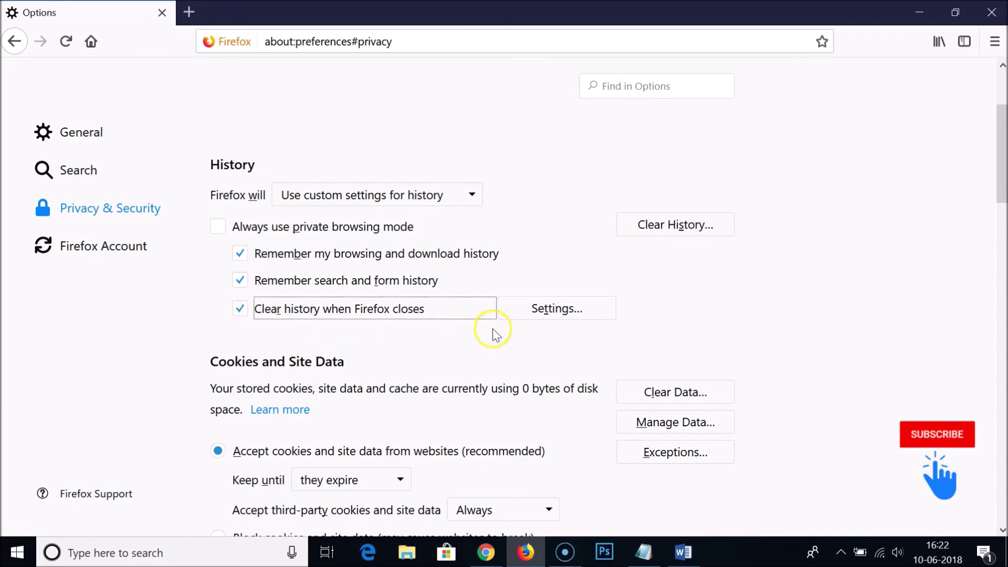
click(555, 318)
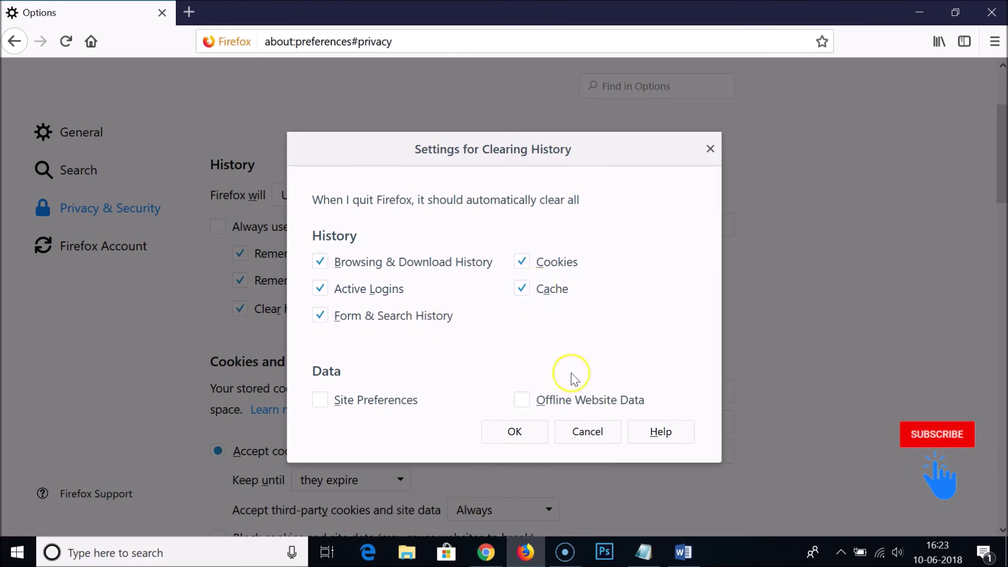
click(588, 430)
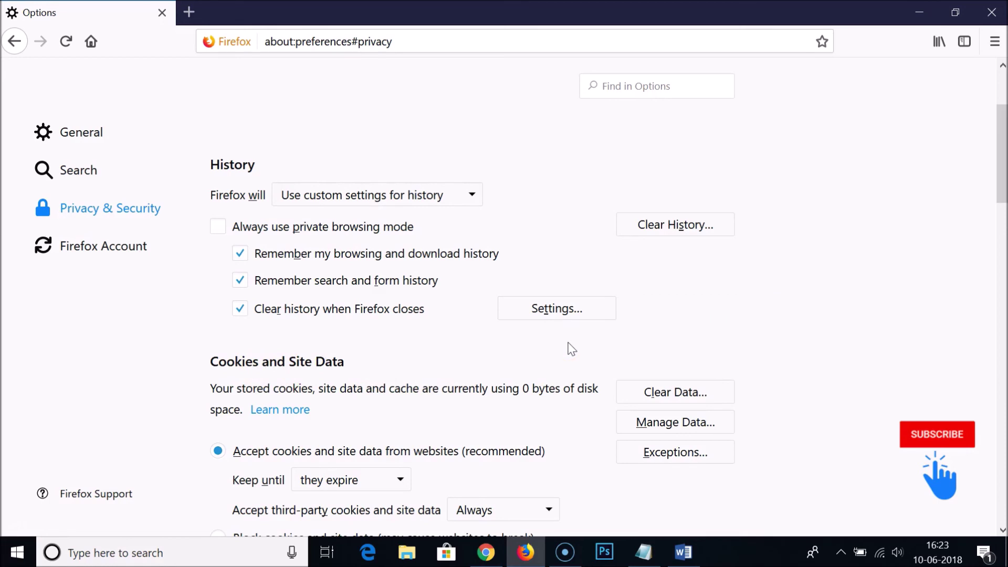
scroll(572, 348, down, 3)
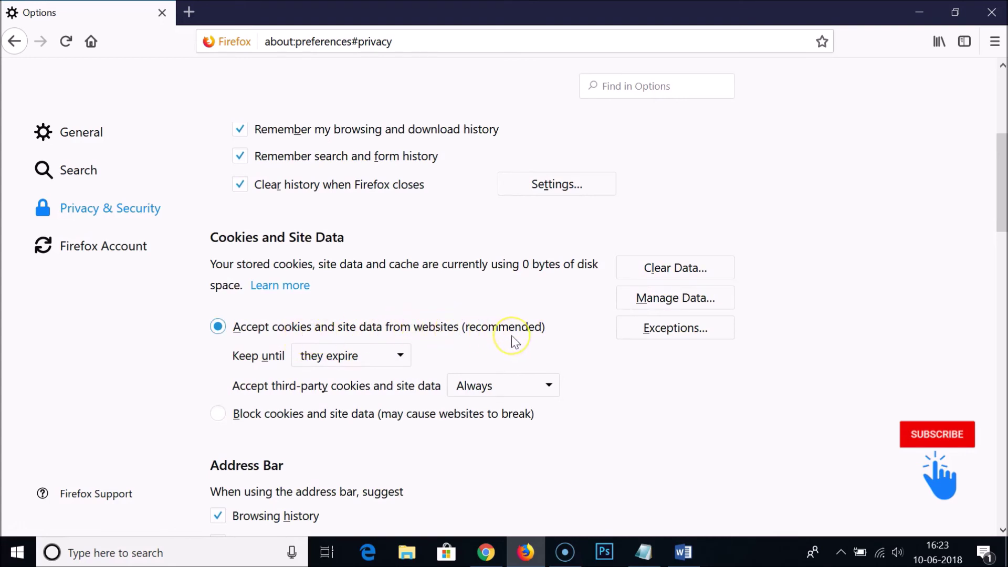
click(326, 356)
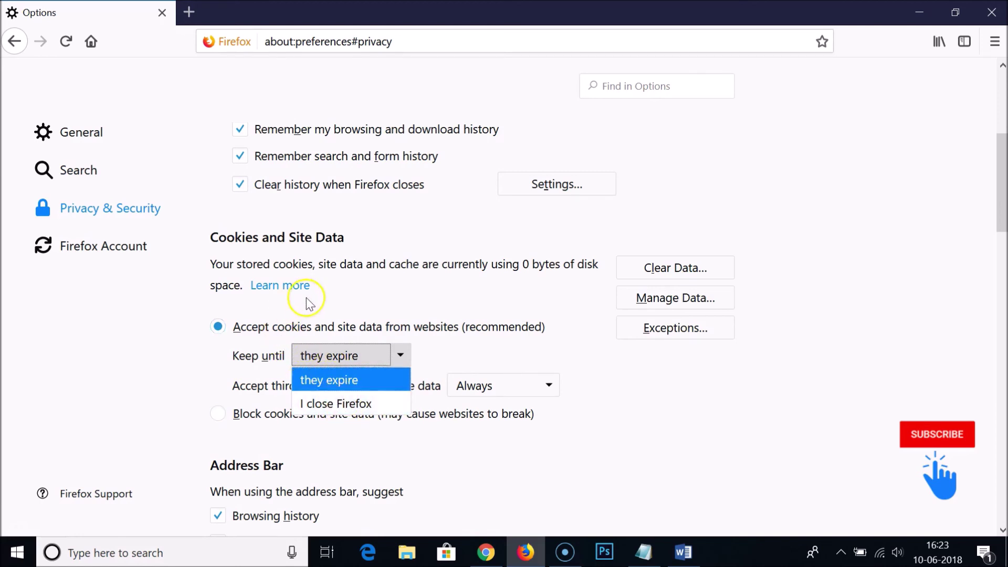
click(377, 290)
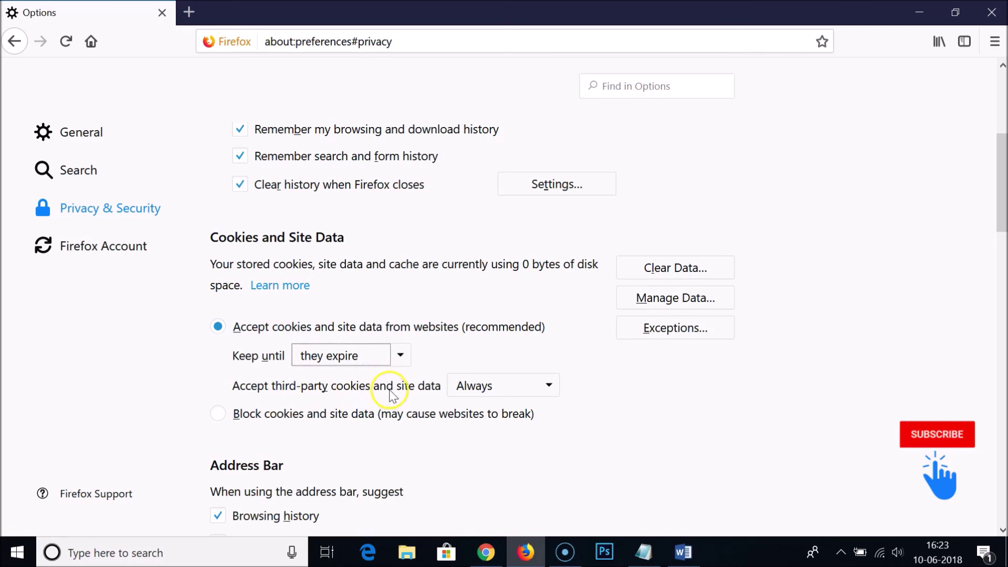
click(467, 387)
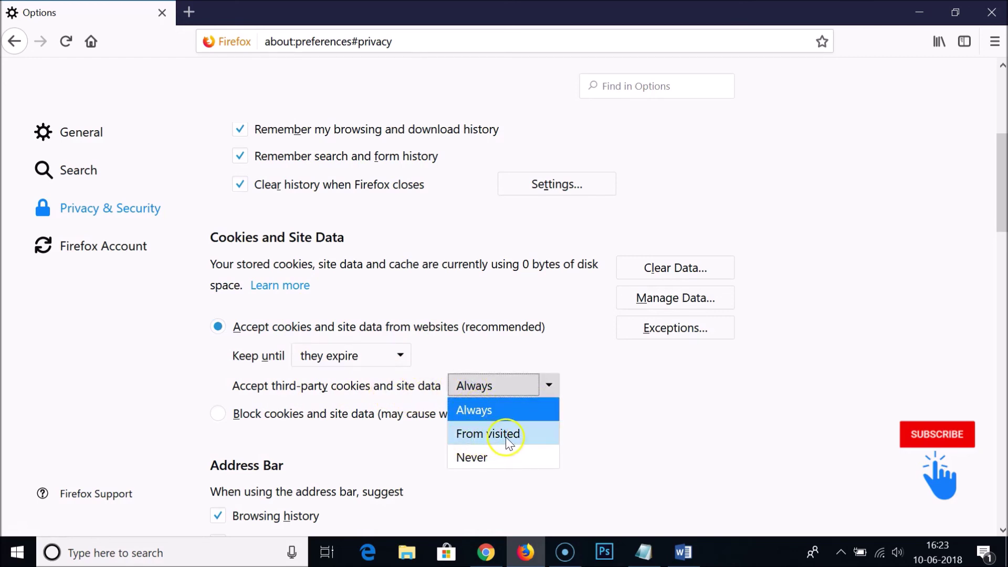
click(343, 391)
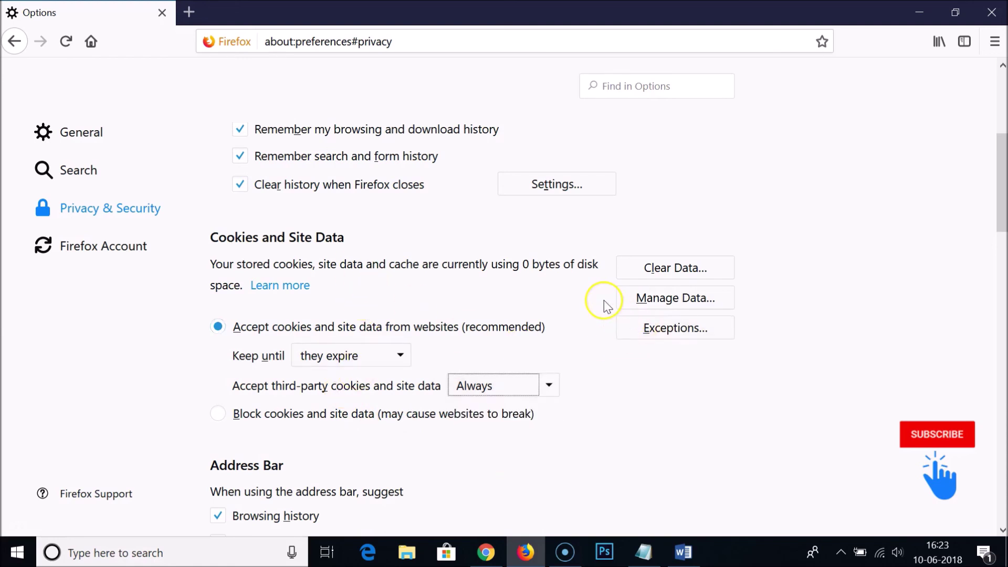
scroll(608, 306, up, 3)
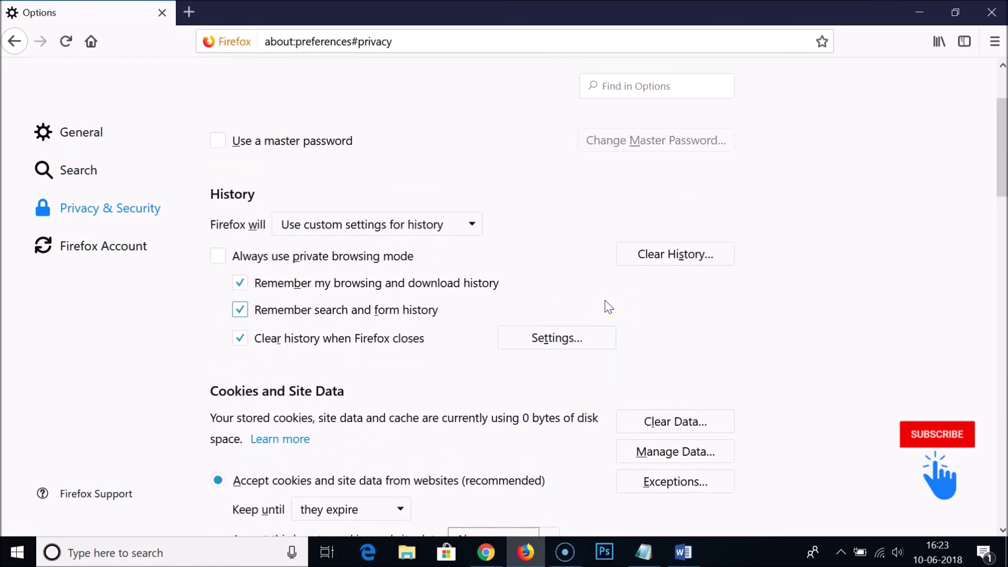